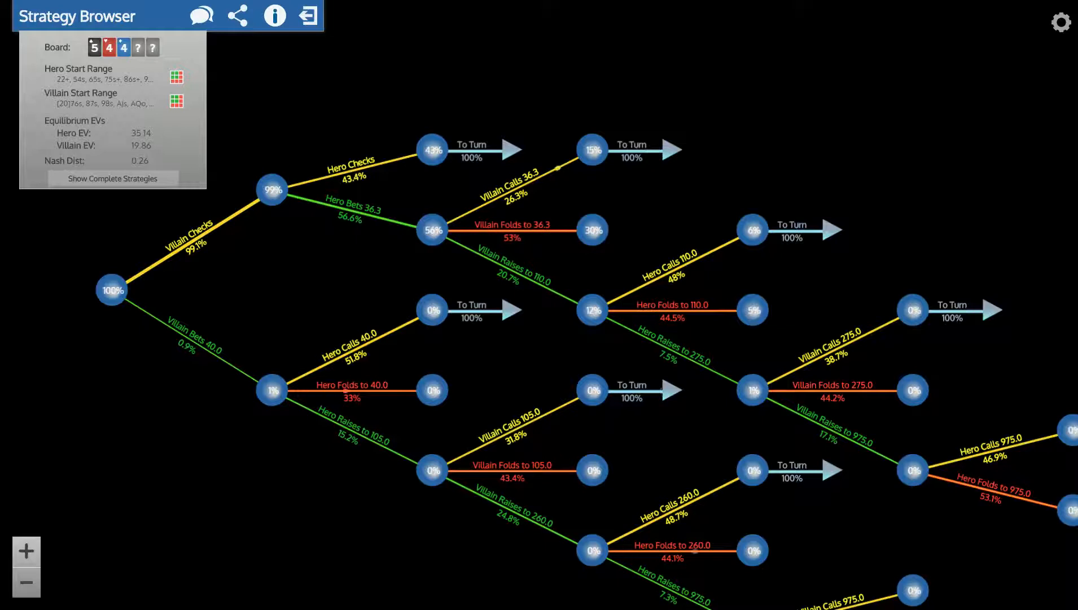
- Inspect the Hero starting range grid and the Villain starting range grid for the 5-4-4 board
left_click(178, 77)
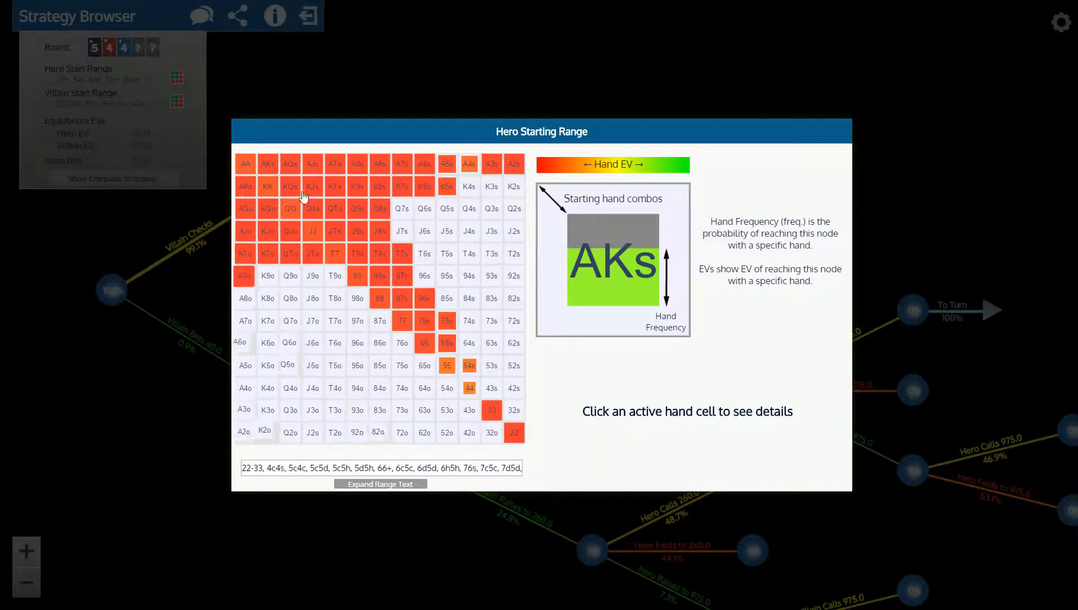
left_click(178, 211)
left_click(177, 101)
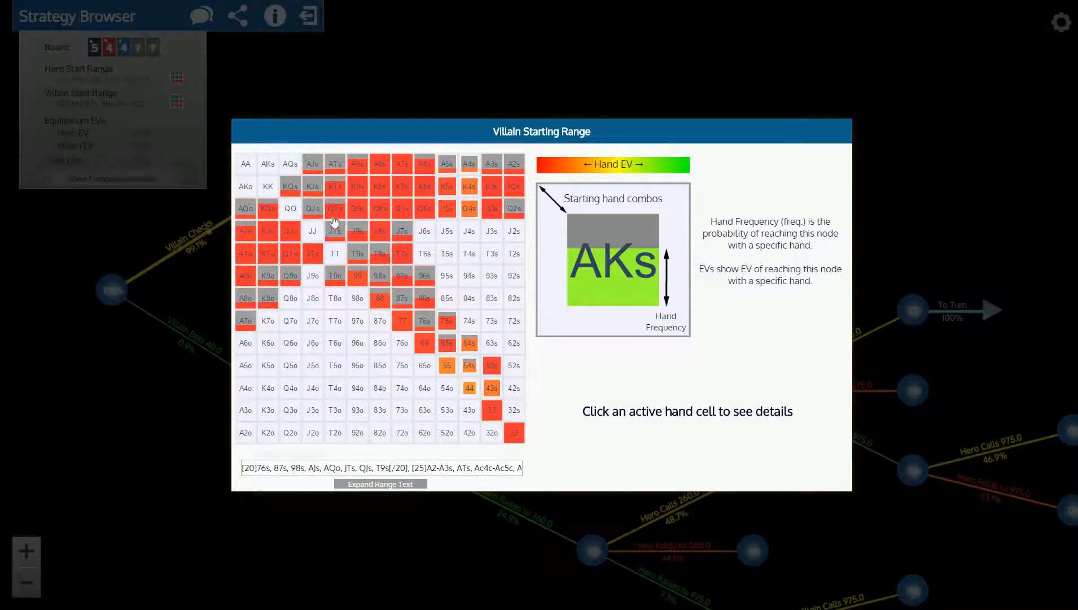
left_click(107, 224)
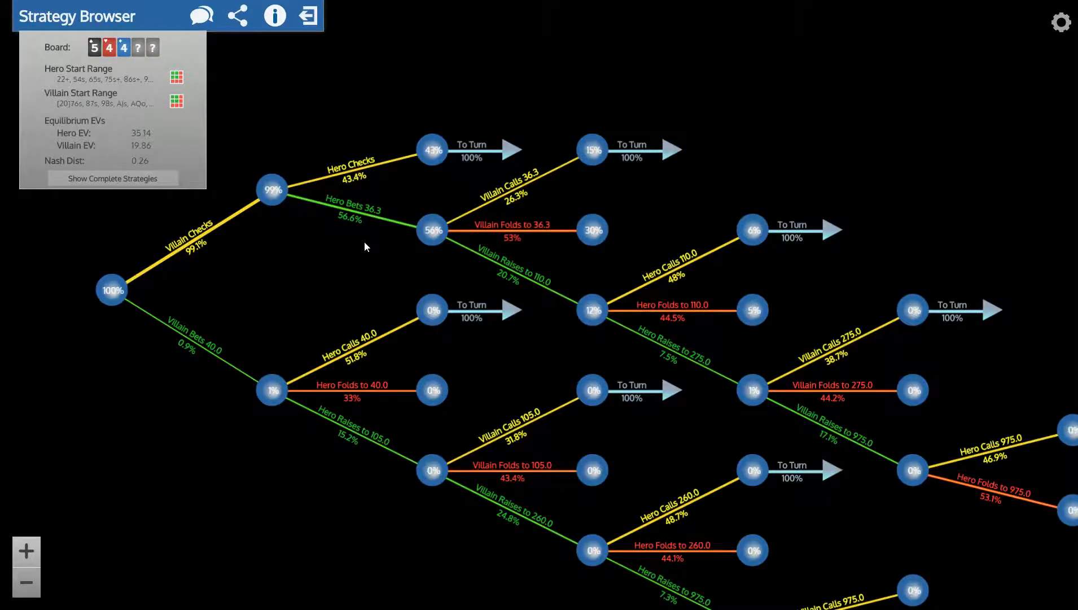
- Copy the full GTO strategy string for Villain's decision facing Hero's 36.3 bet
left_click(434, 234)
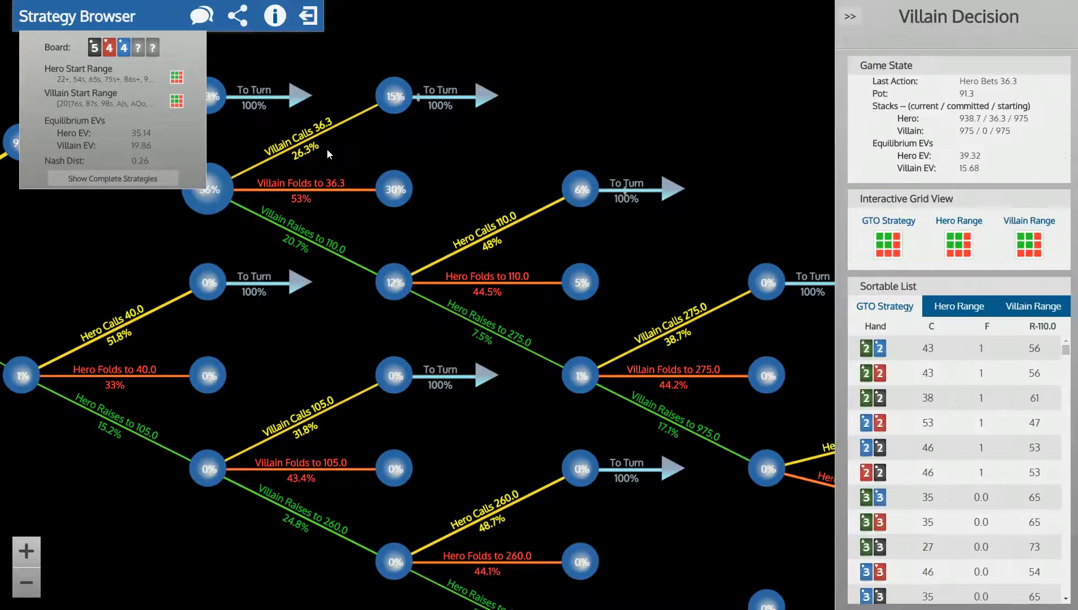
left_click(888, 244)
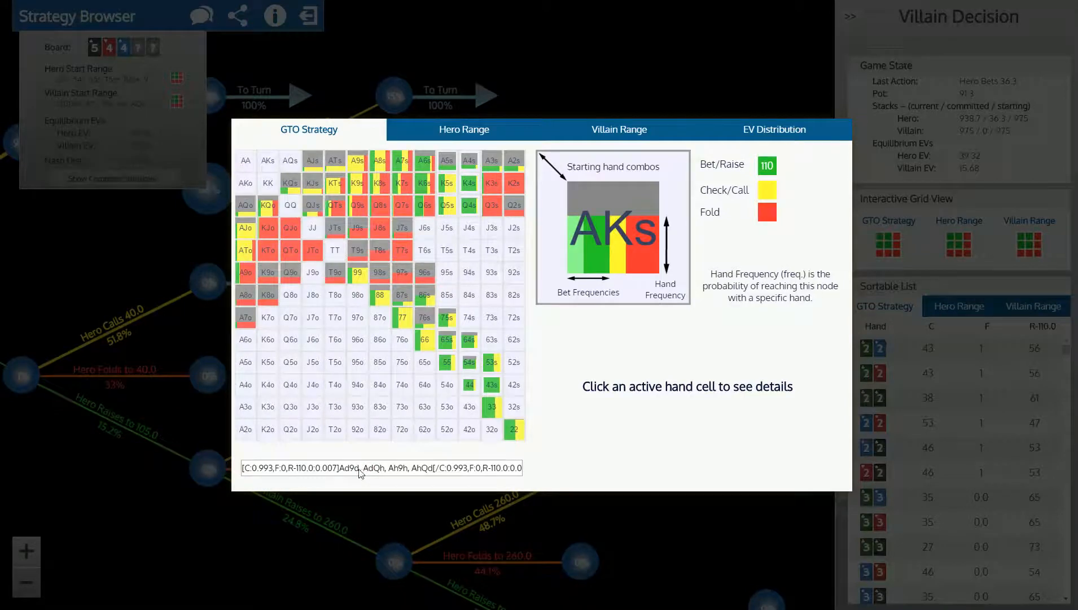
left_click_drag(346, 470, 339, 468)
triple_click(345, 471)
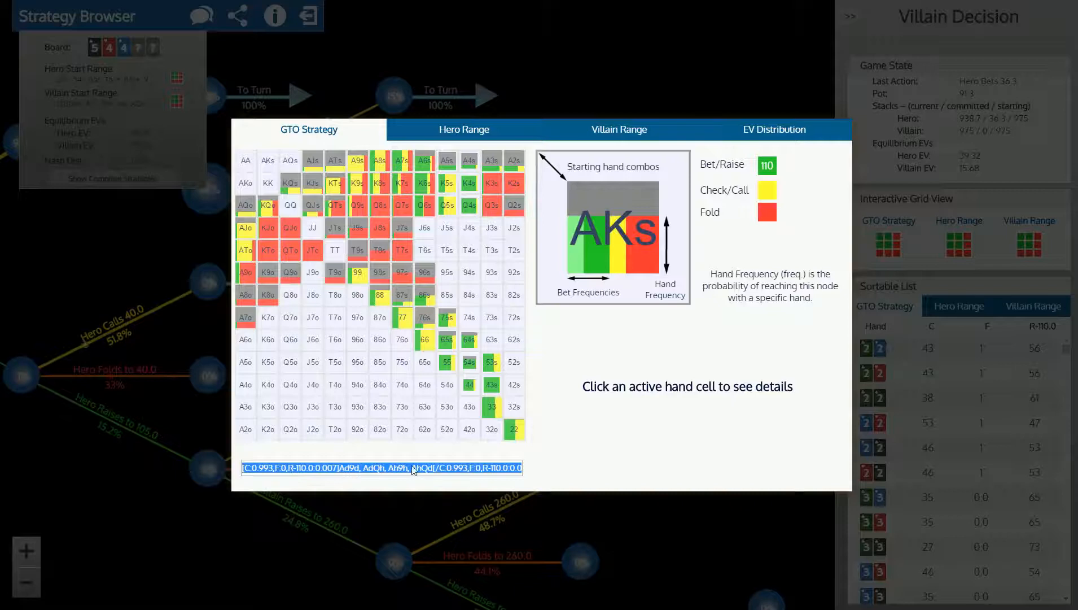
left_click(70, 285)
- Leave the strategy browser and, in the customizable game tree, open strategy locking for Villain's decision after Hero bets 36.3
left_click(310, 15)
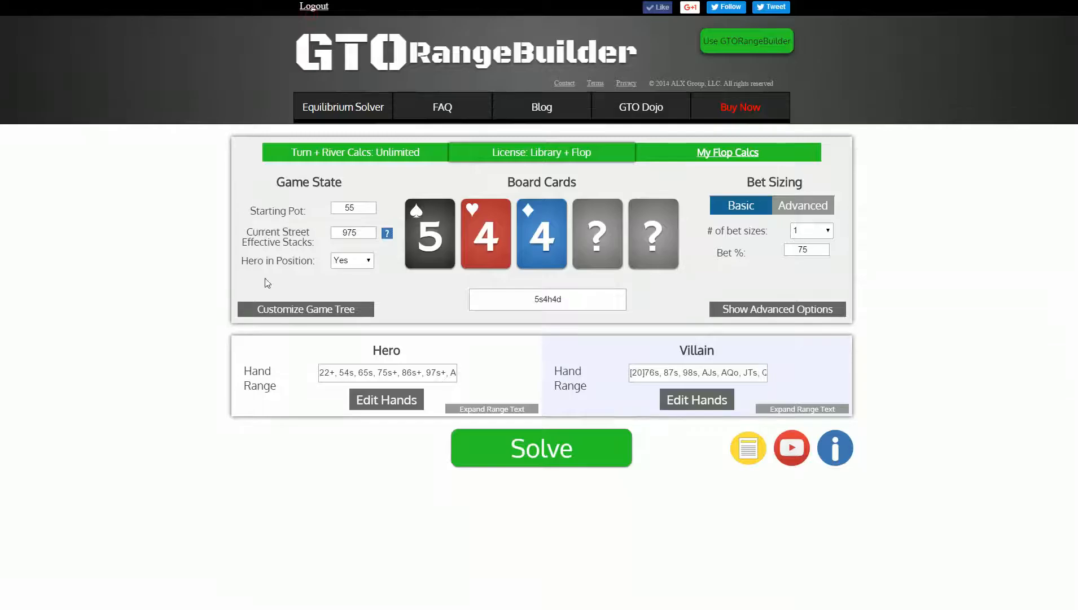
left_click(289, 311)
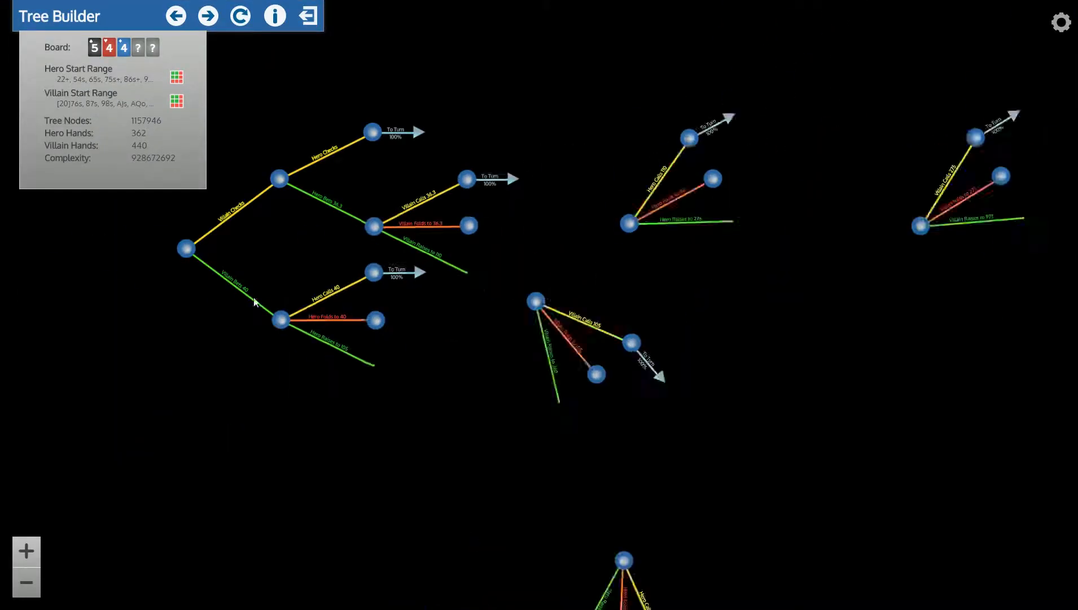
left_click(375, 229)
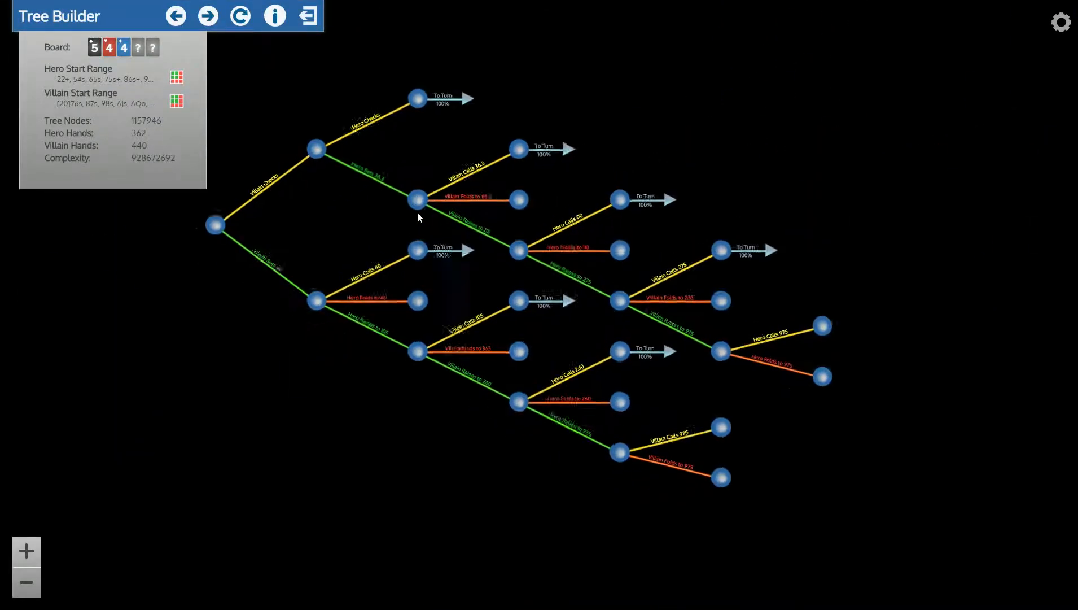
left_click(540, 171)
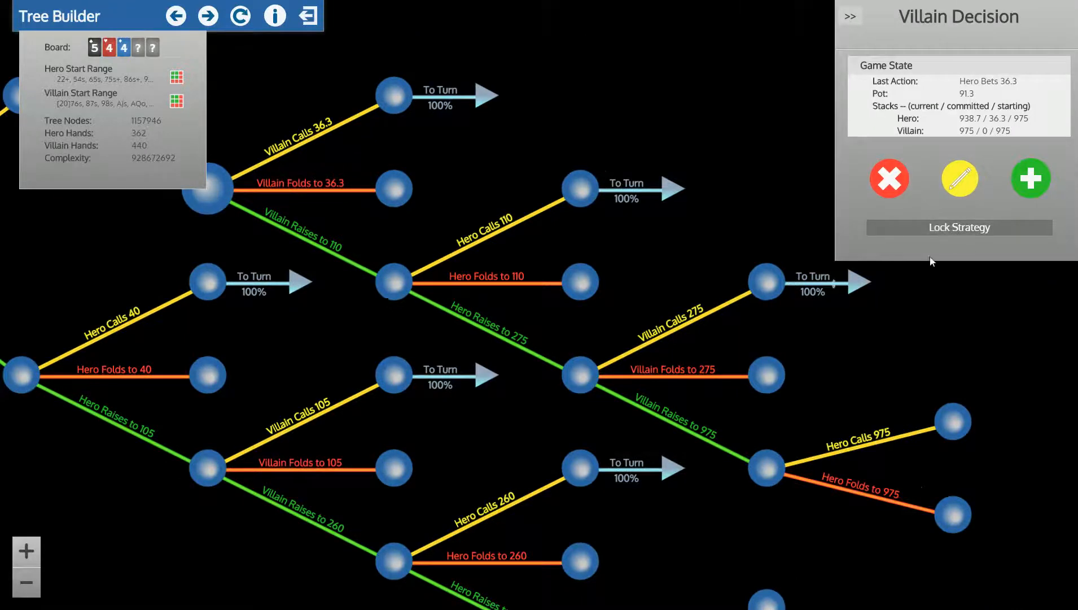
left_click(993, 232)
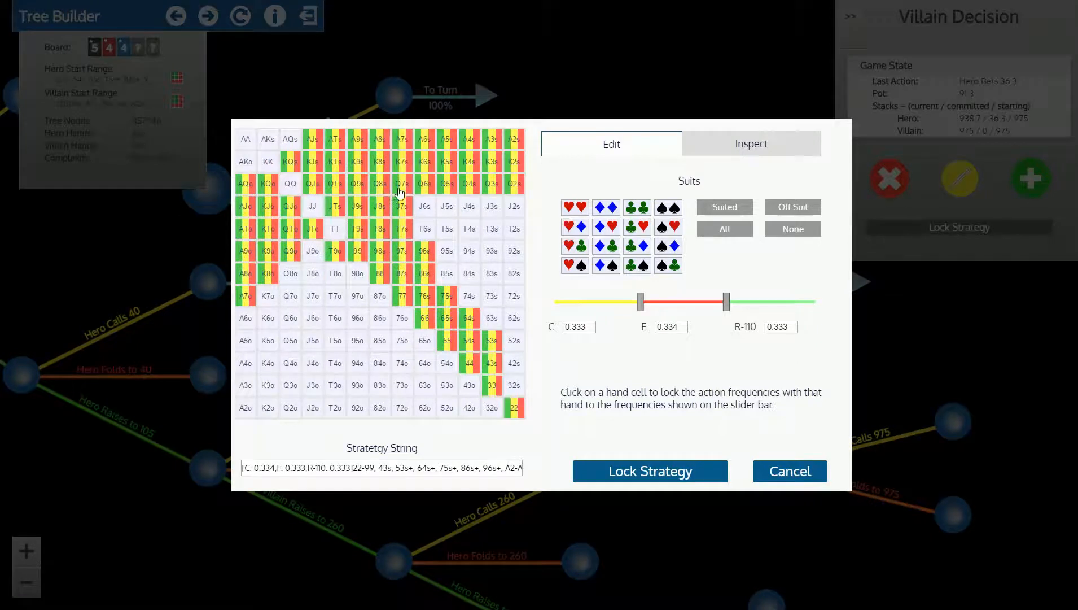
- Set the call frequency to 1 and apply it to the suited aces from AJs through A4s
mouse_move(406, 198)
mouse_move(638, 298)
left_mouse_down()
mouse_move(600, 301)
mouse_move(830, 323)
left_mouse_up()
left_click_drag(313, 143, 471, 148)
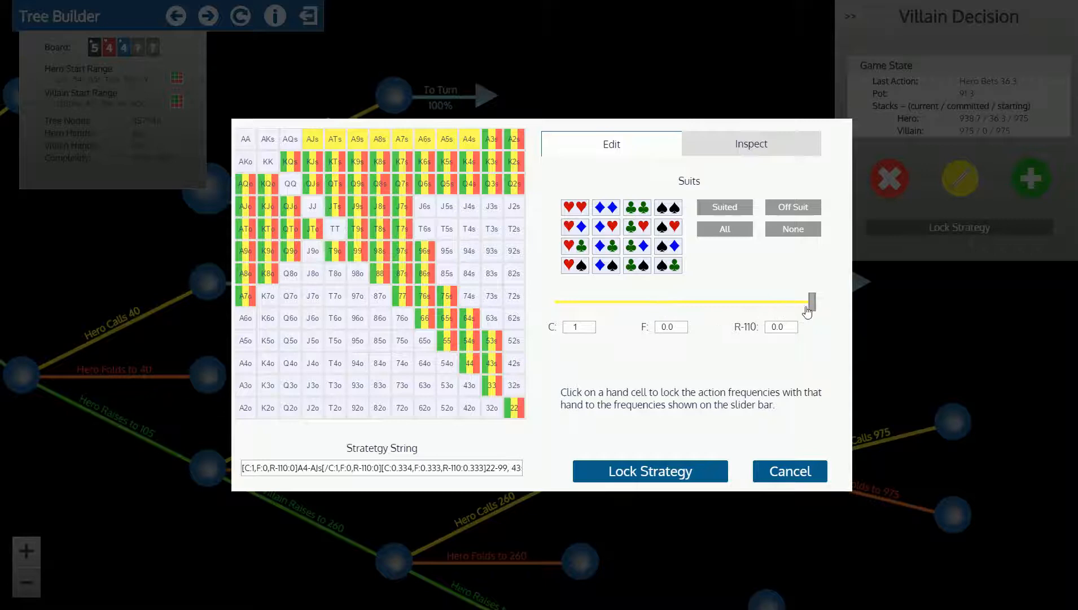
- Set the frequencies to call 0.489, fold 0 and raise 0.511, and apply them to AQo through A7o
left_click_drag(808, 312, 681, 309)
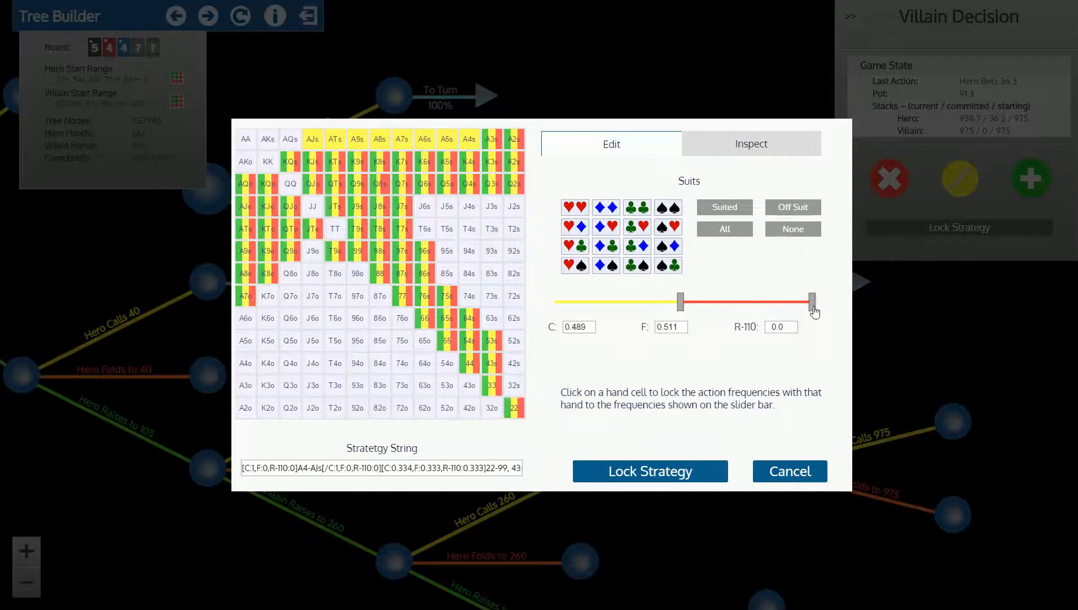
left_click_drag(813, 311, 679, 308)
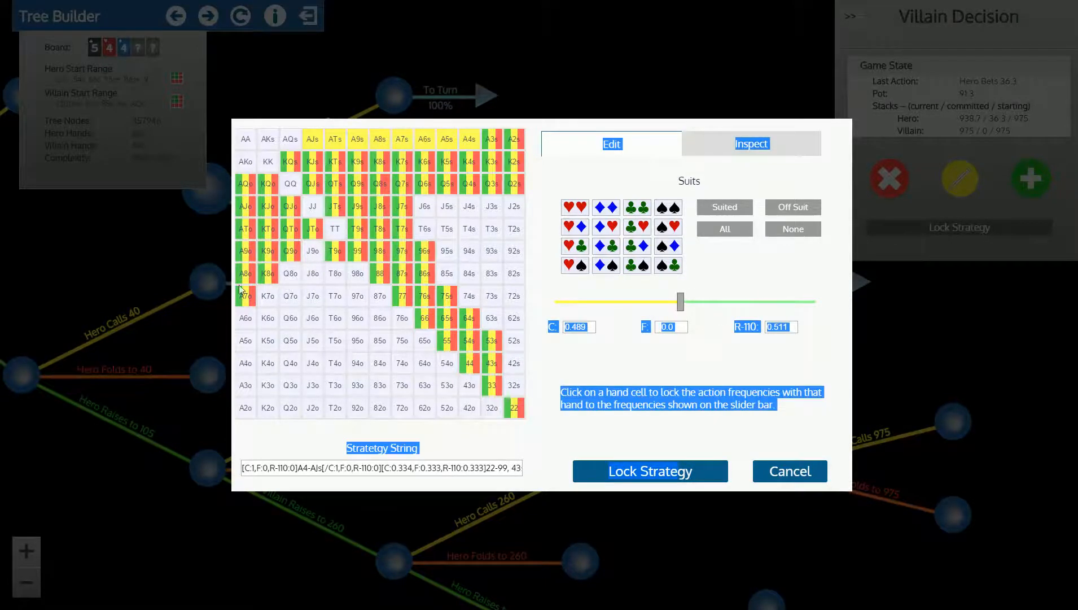
mouse_move(238, 182)
left_mouse_down()
mouse_move(249, 286)
mouse_move(221, 282)
left_mouse_up()
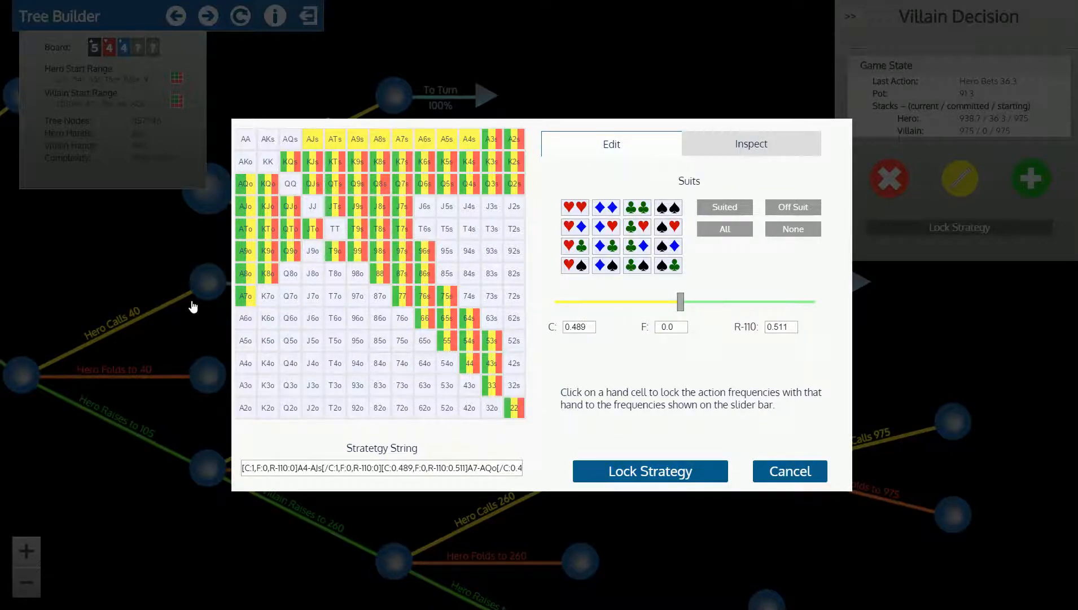
- Replace the whole strategy string with the copied GTO strategy
left_click(322, 469)
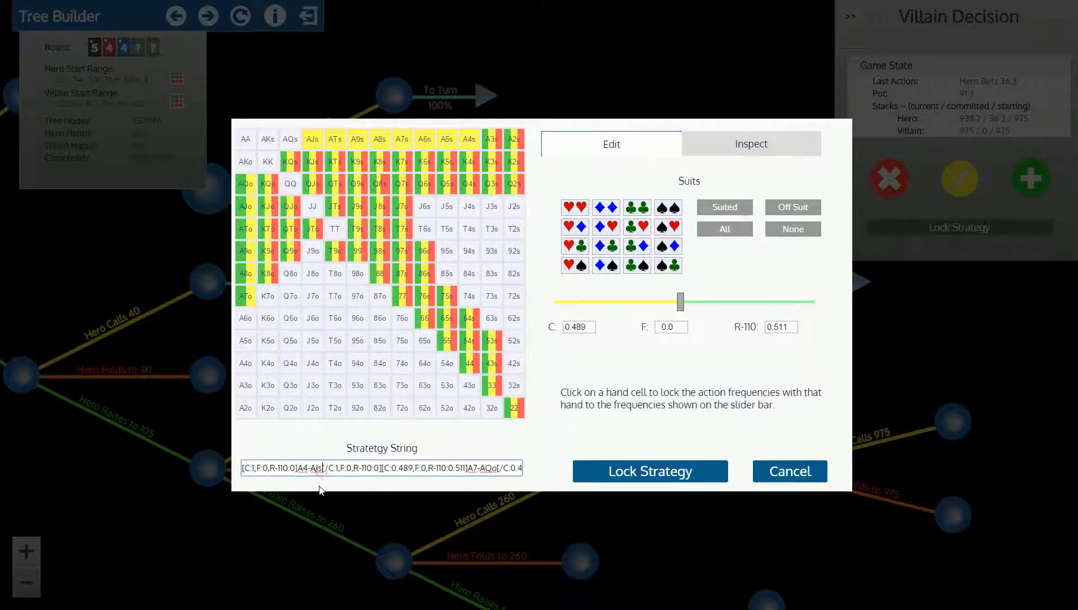
triple_click(321, 469)
key("ctrl+v")
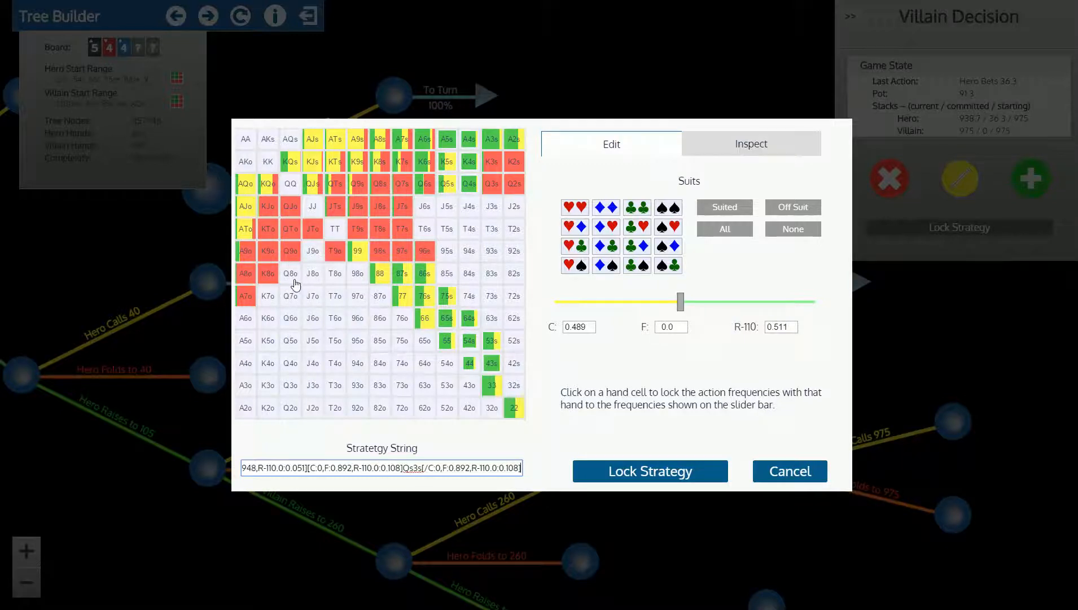
- Set the frequencies to call 1, fold 0 and raise 0, and apply them to AQo
mouse_move(386, 211)
left_click(682, 305)
left_click_drag(682, 305, 819, 320)
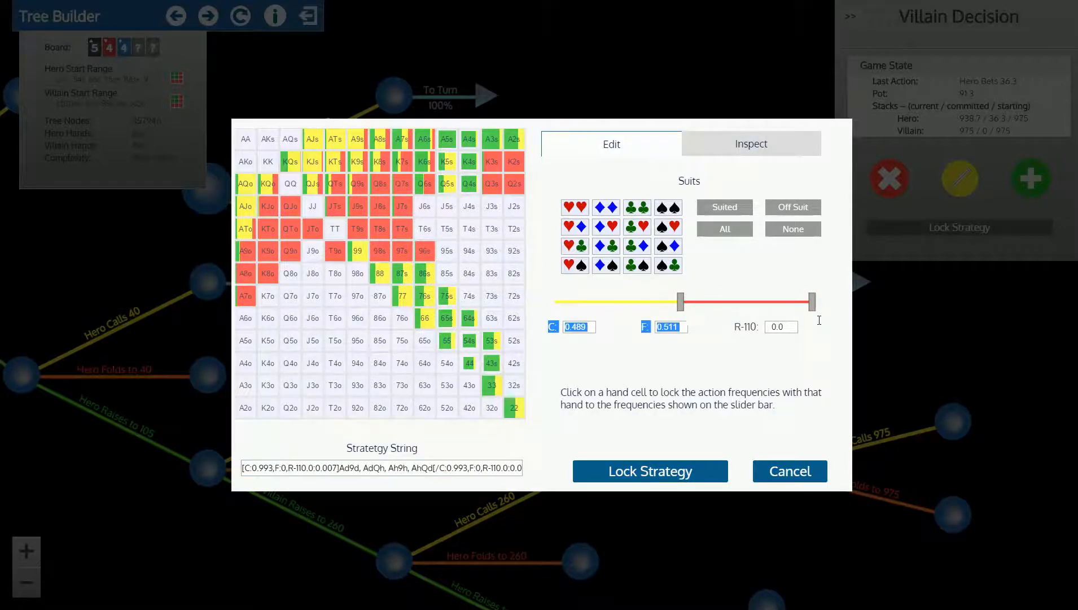
left_click_drag(682, 305, 823, 314)
left_click(573, 374)
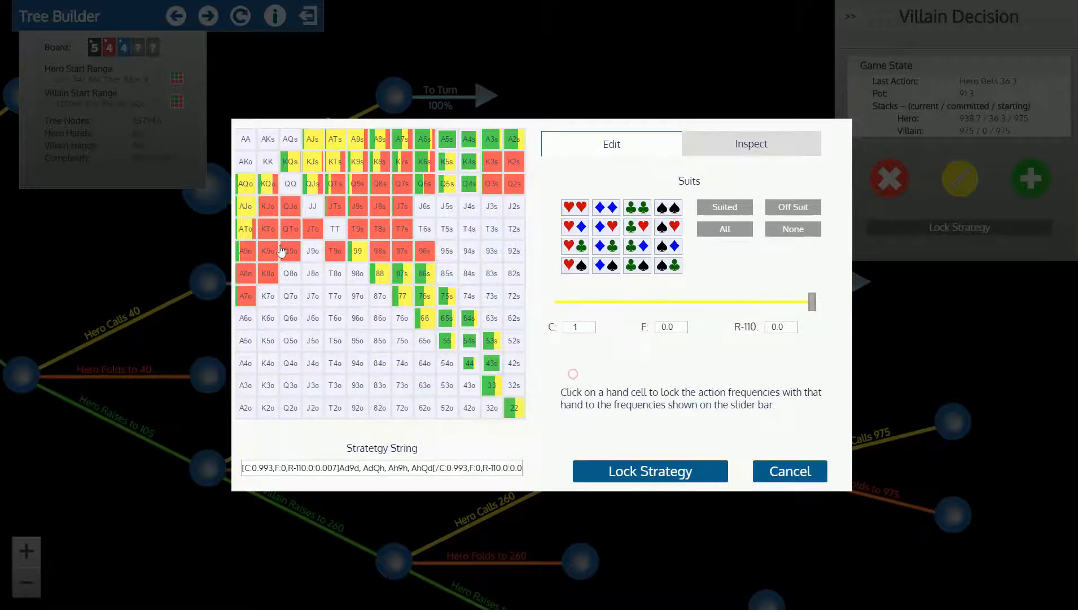
left_click(243, 198)
left_click(244, 186)
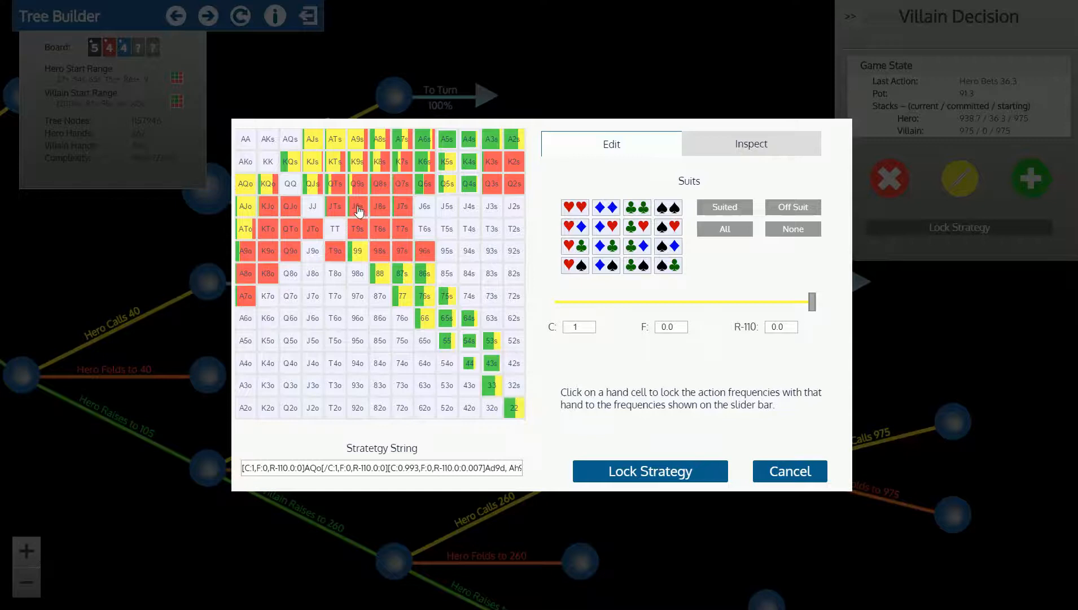
- Apply the pure-call frequency to Q5s, AJo, KQs, KJs, AJs and ATs
left_click(445, 189)
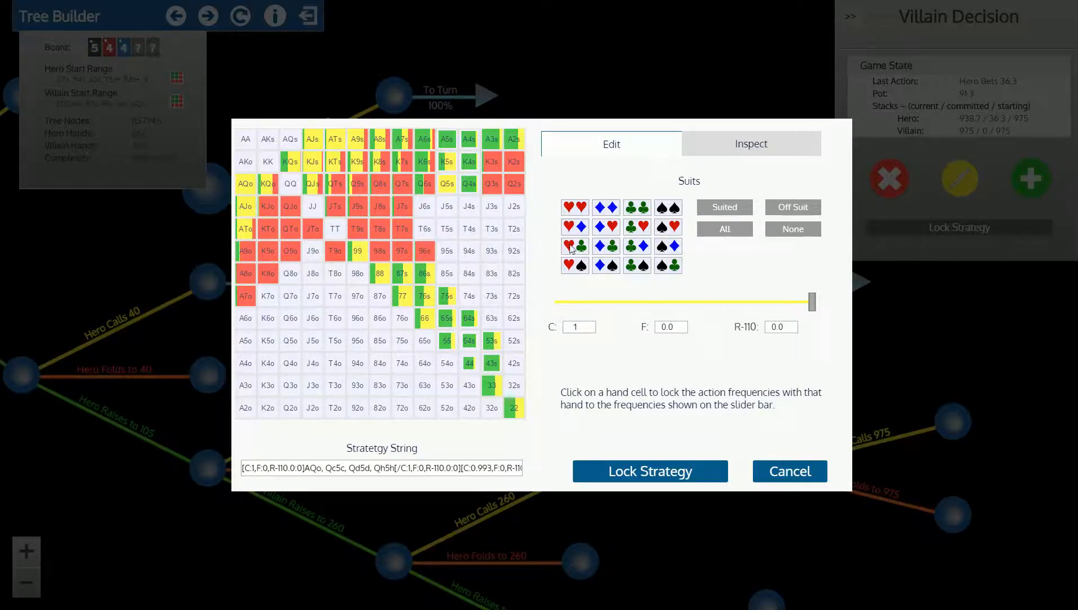
left_click(246, 206)
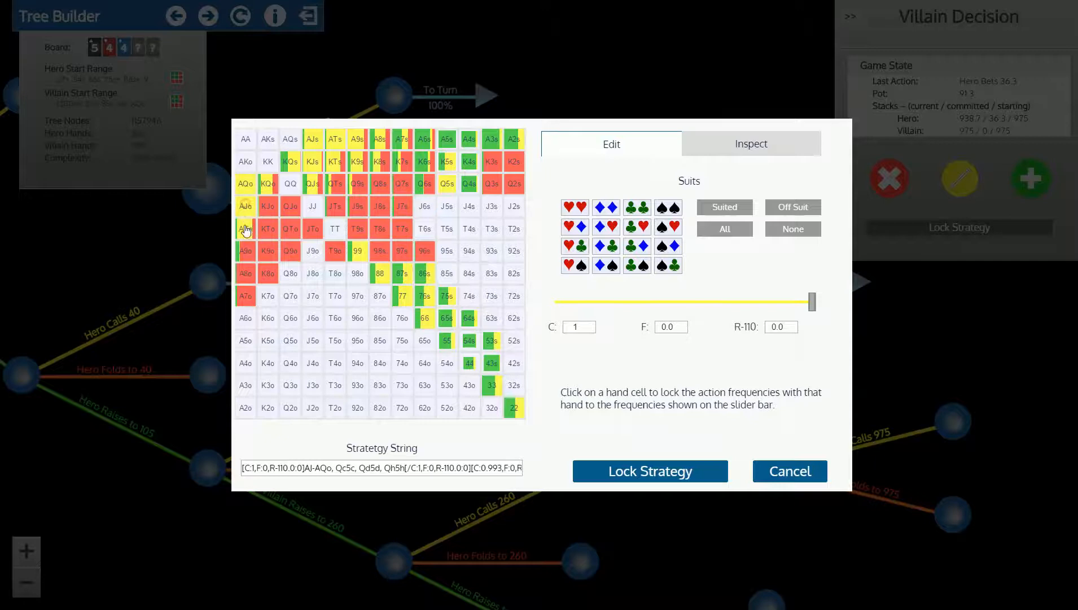
left_click(290, 164)
left_click(312, 140)
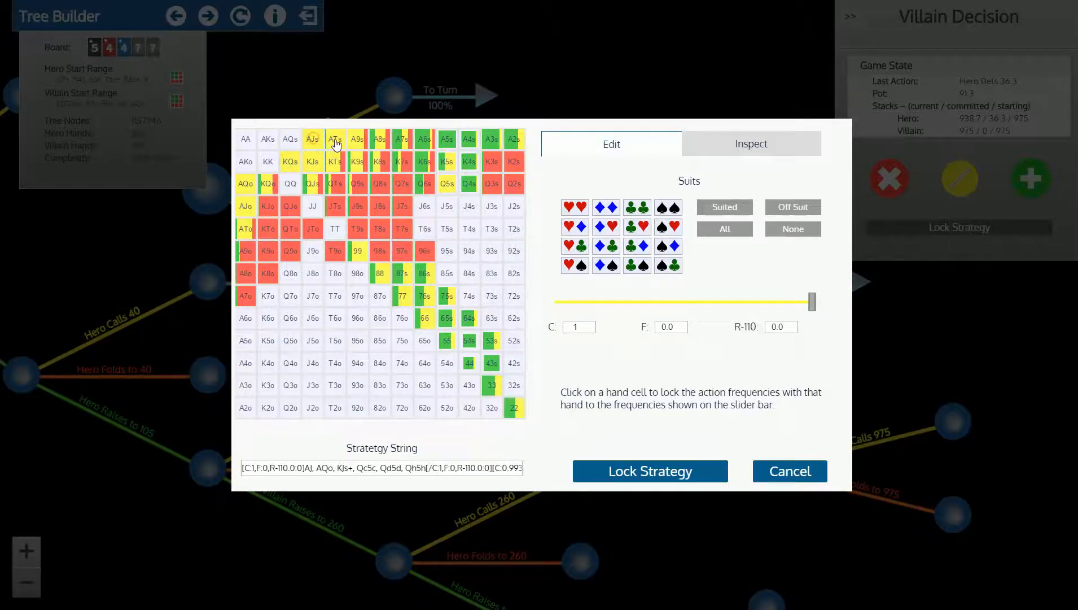
left_click(336, 144)
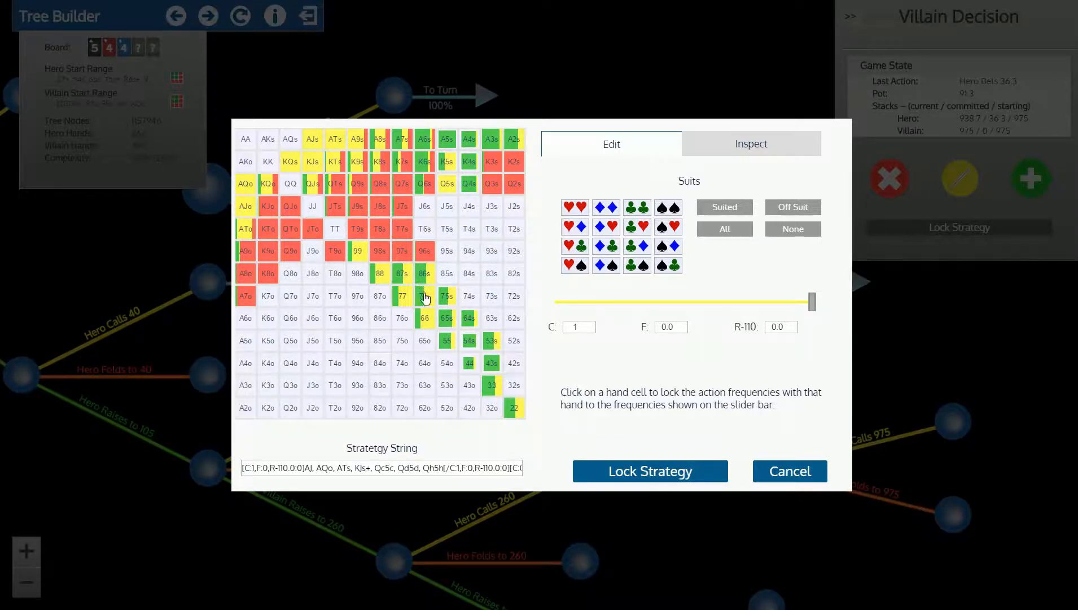
- Apply the pure-call frequency to K5s and the pocket pairs 22 and 33
left_click(445, 165)
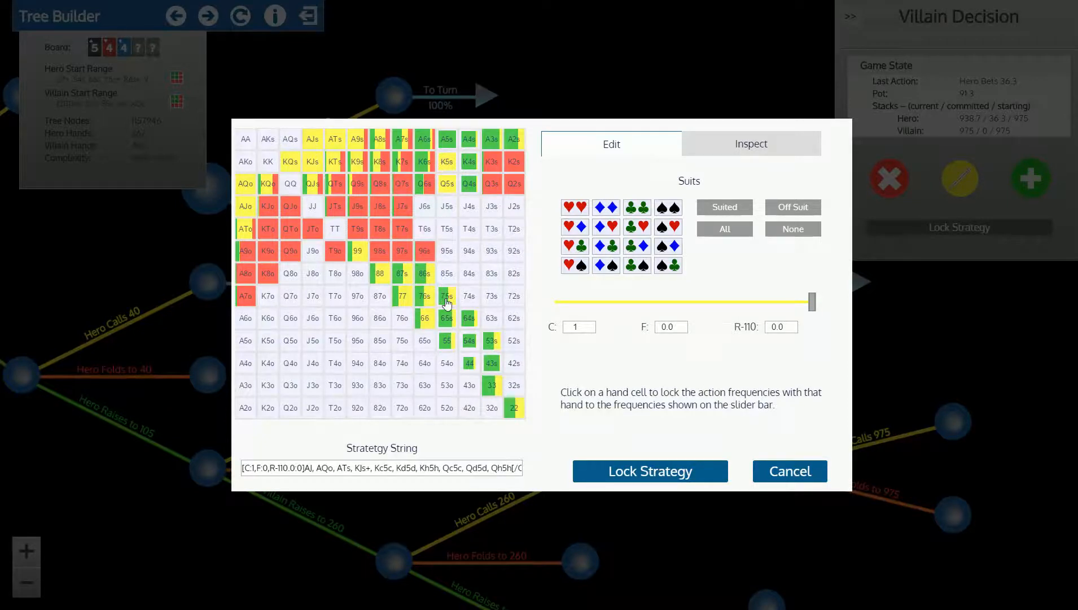
left_click(512, 409)
left_click(491, 390)
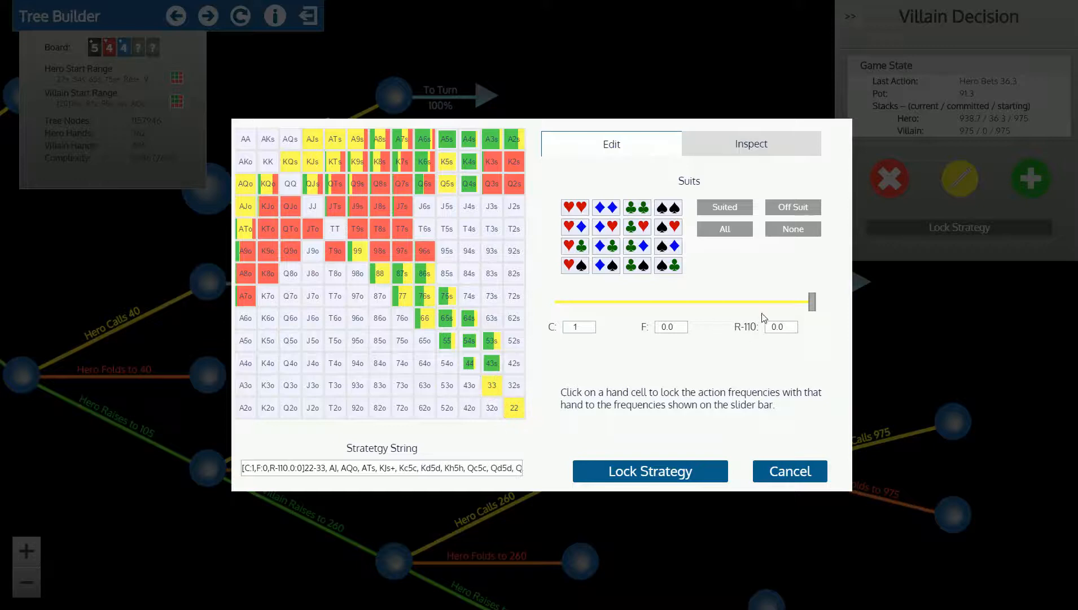
- Set the frequencies to fold 1, apply them to 22, and lock Villain's edited strategy
left_click(812, 306)
left_click_drag(574, 312, 547, 309)
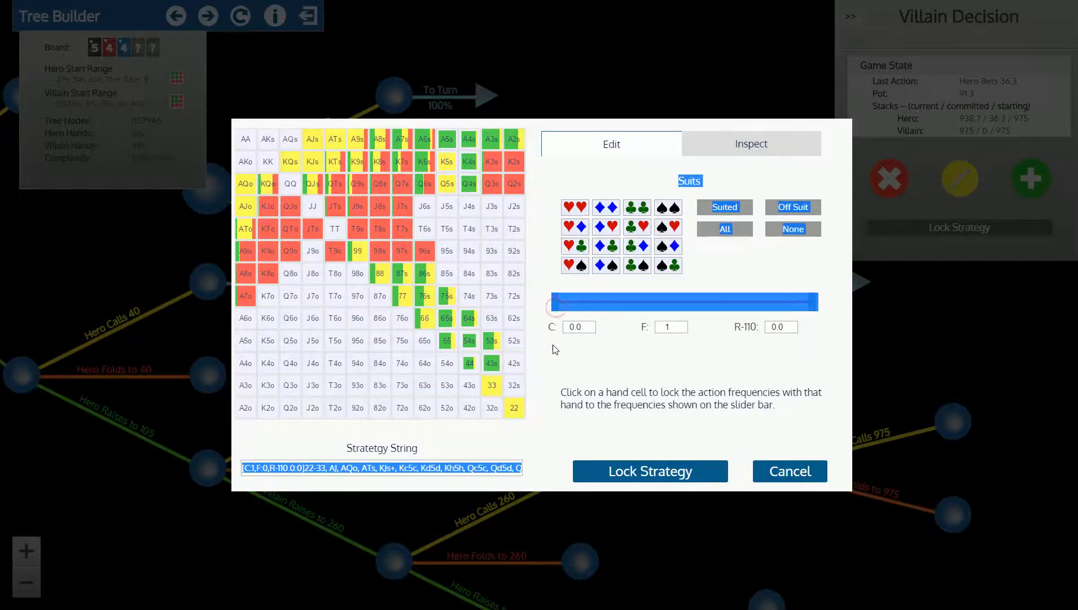
left_click(514, 408)
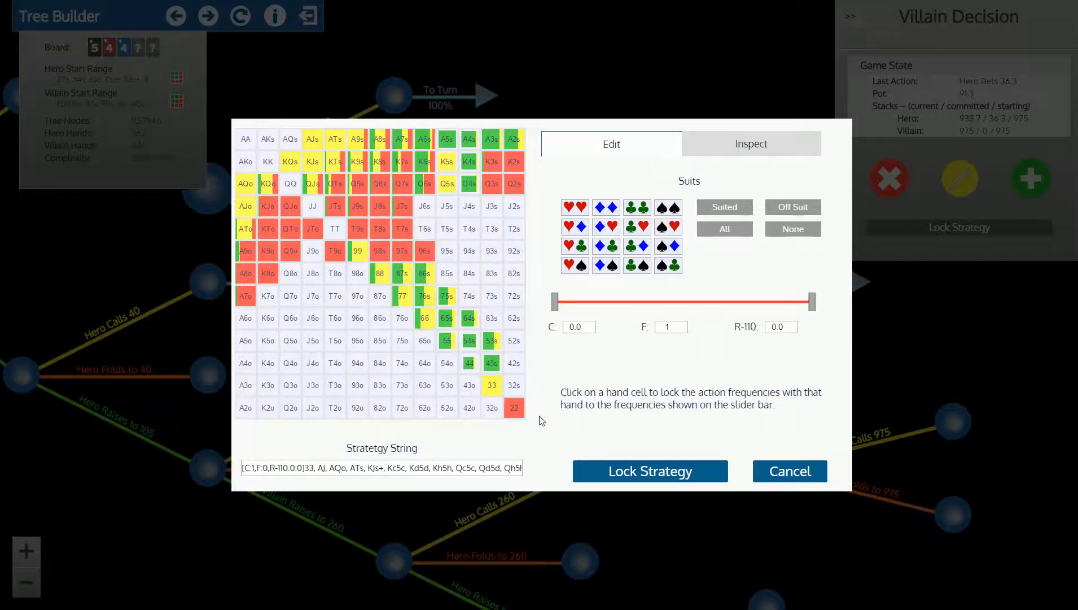
mouse_move(523, 408)
left_click(671, 469)
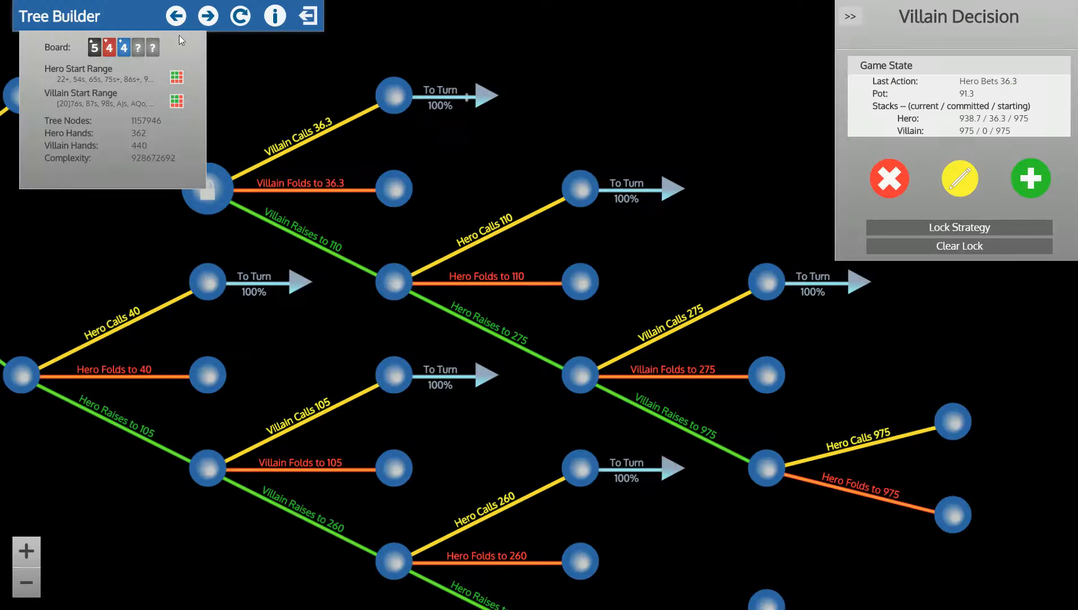
- Exit the tree builder and submit the 5s4h4d flop calculation with the locked strategy for solving
left_click_drag(192, 230, 477, 312)
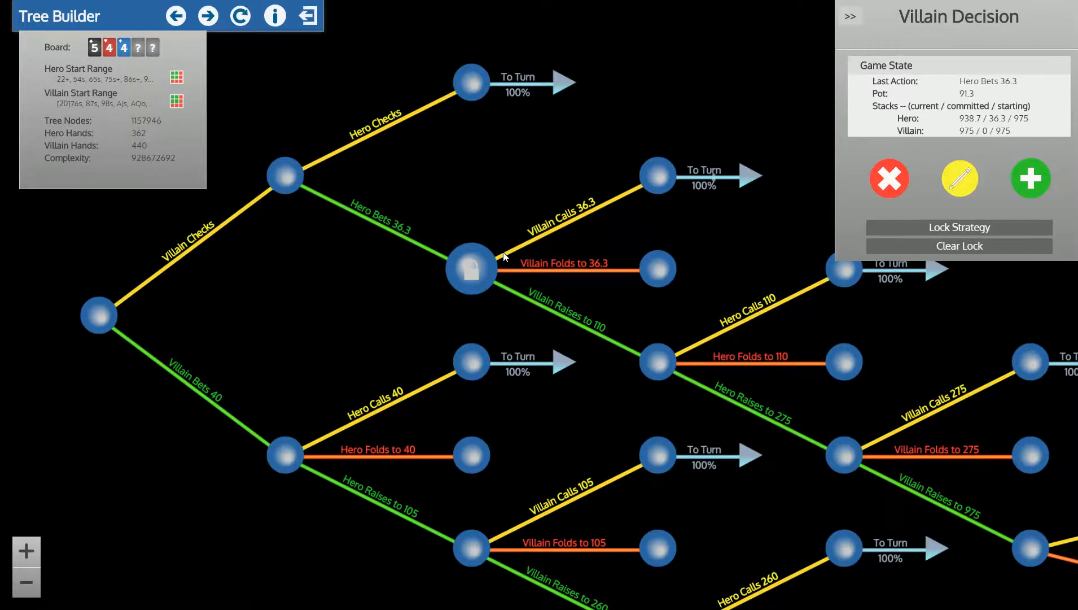
left_click(308, 16)
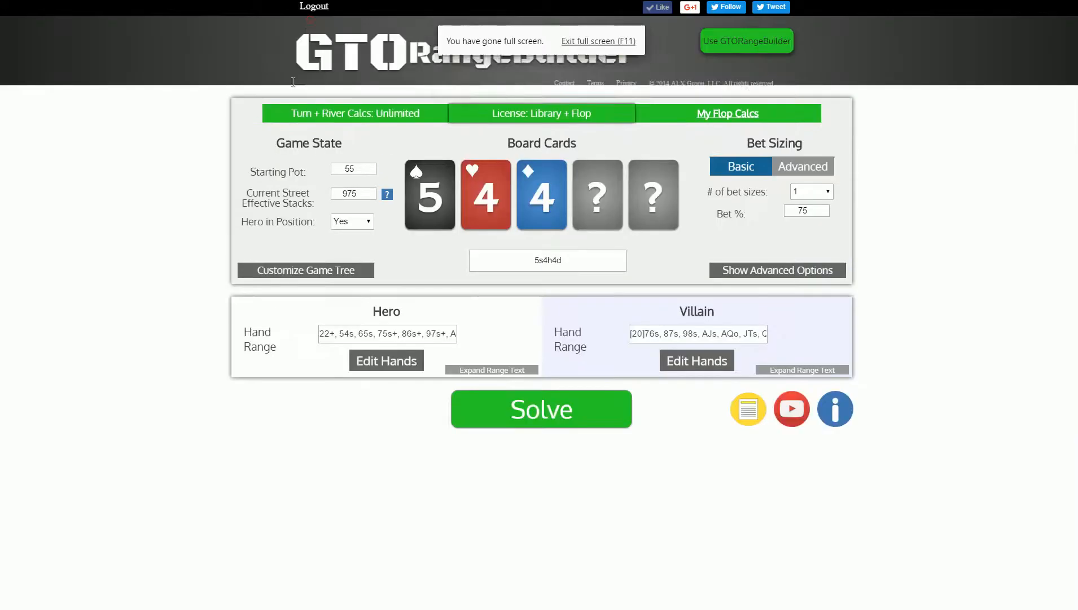
left_click(558, 458)
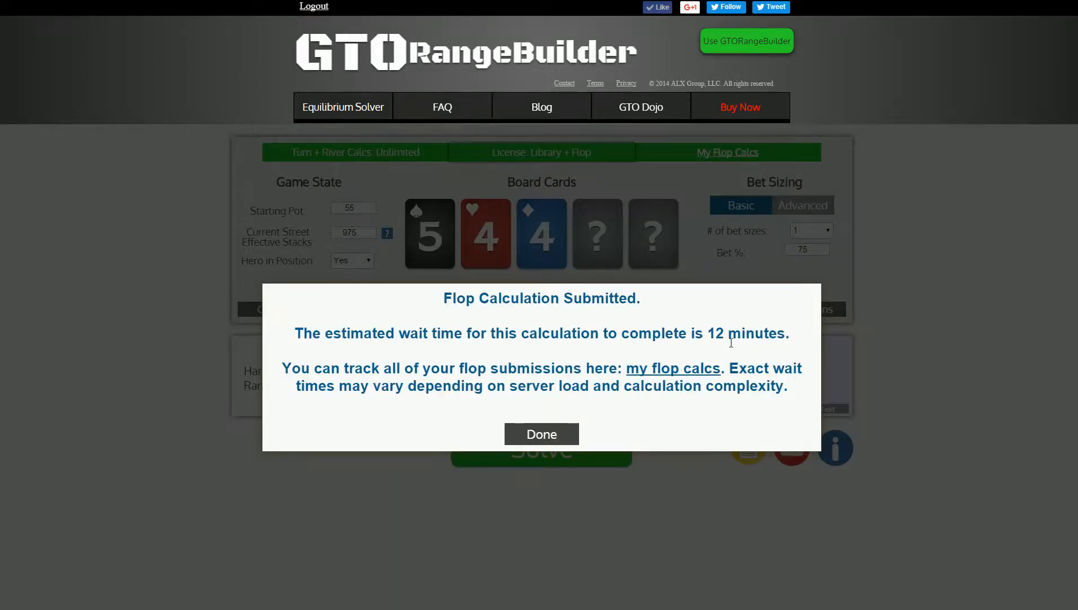
- Dismiss the submission notice and open the solved 5-4-4 calculation from the flop solution history
left_click(534, 440)
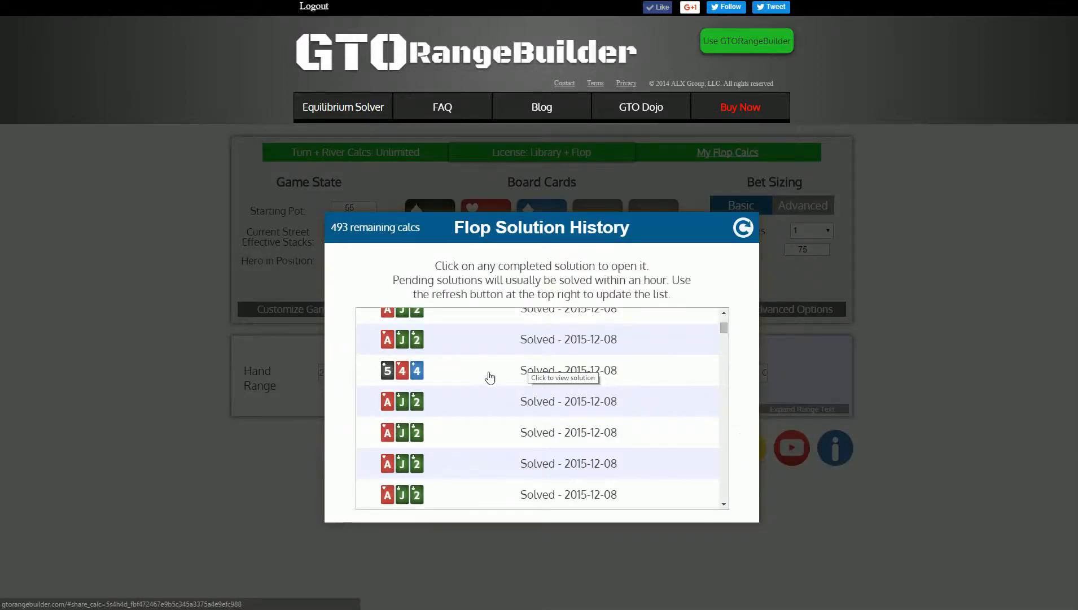
left_click(489, 378)
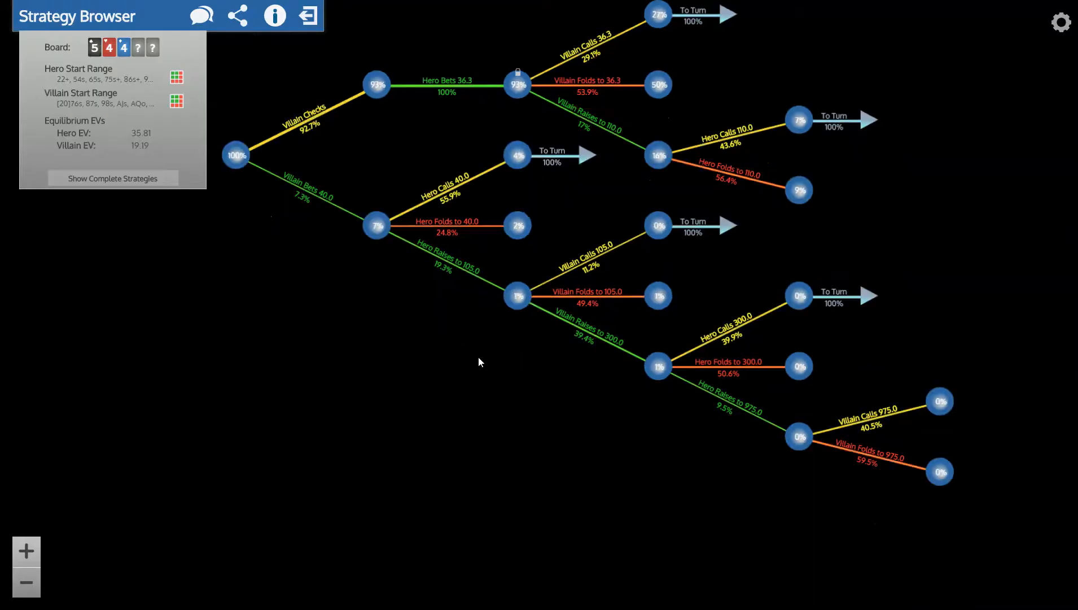
left_click_drag(354, 398, 343, 406)
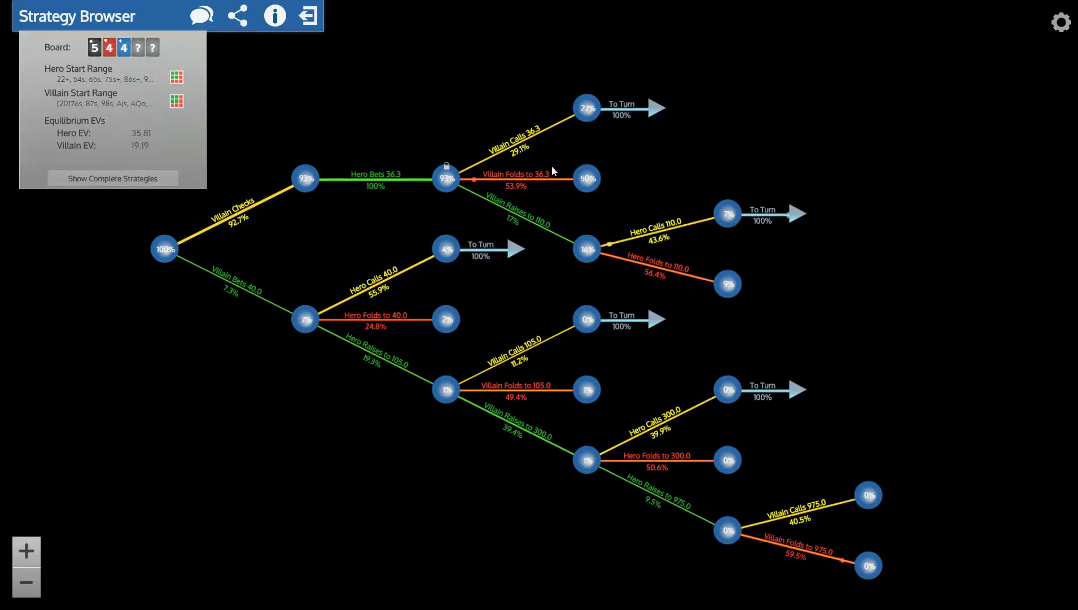
- Show the complete strategies in the tree and open Villain's locked decision facing Hero's 36.3 bet
mouse_move(453, 177)
left_click(94, 180)
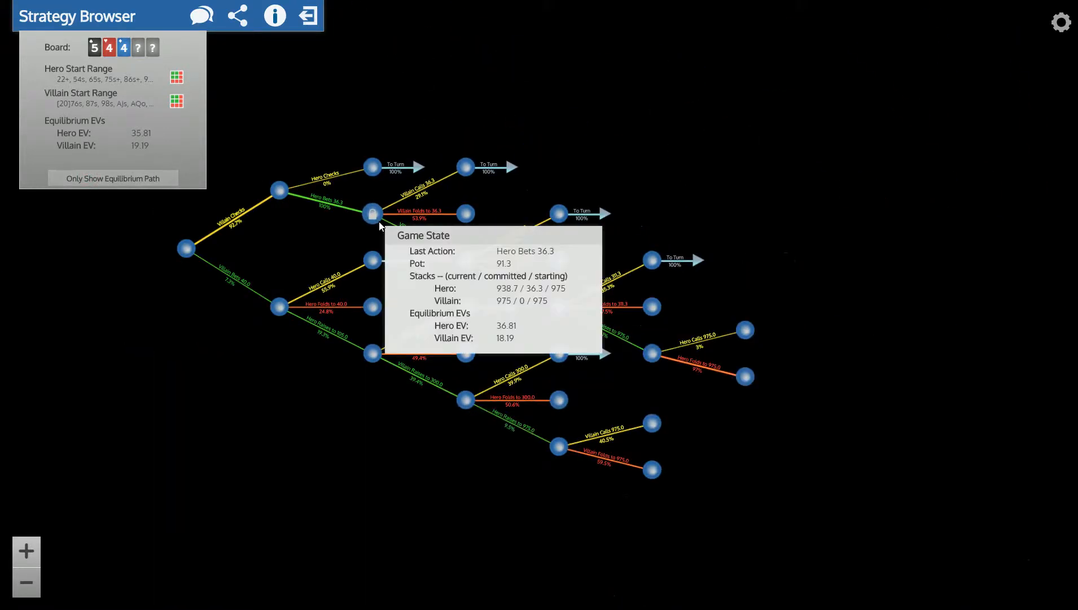
scroll(379, 221, "up", 4)
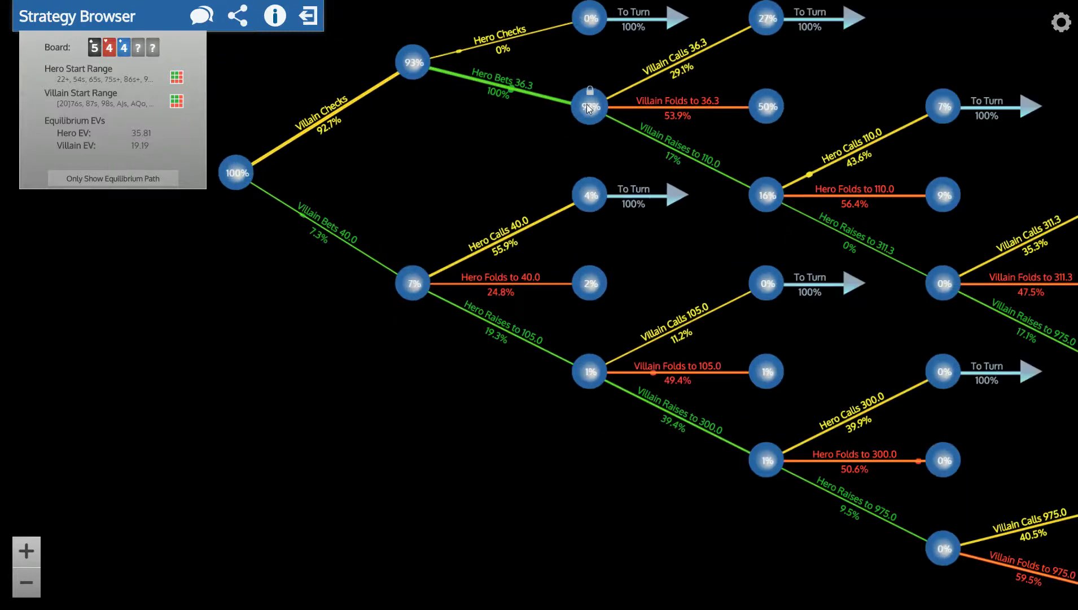
left_click(587, 104)
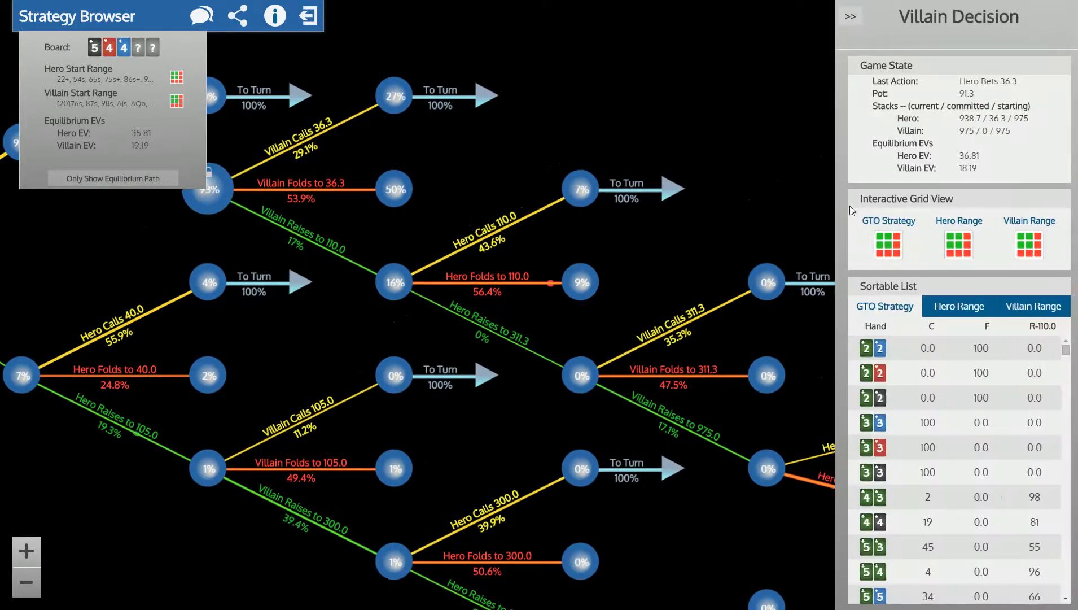
- Examine the GTO strategy grid for Villain's locked decision, including K5s and the small pocket pairs, and close the grid
left_click(878, 246)
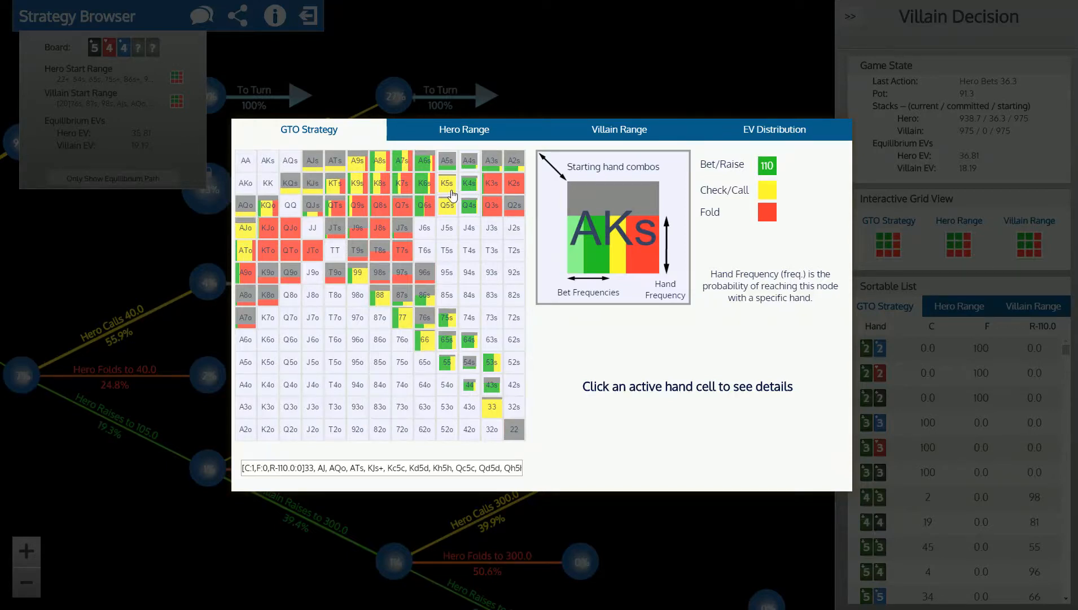
left_click(170, 251)
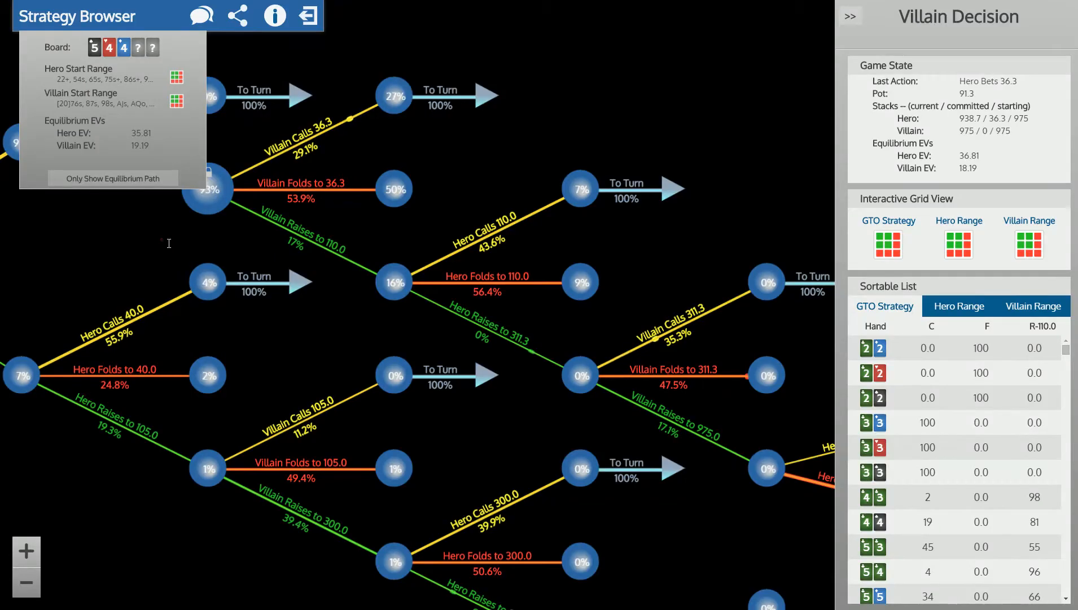
left_click(306, 17)
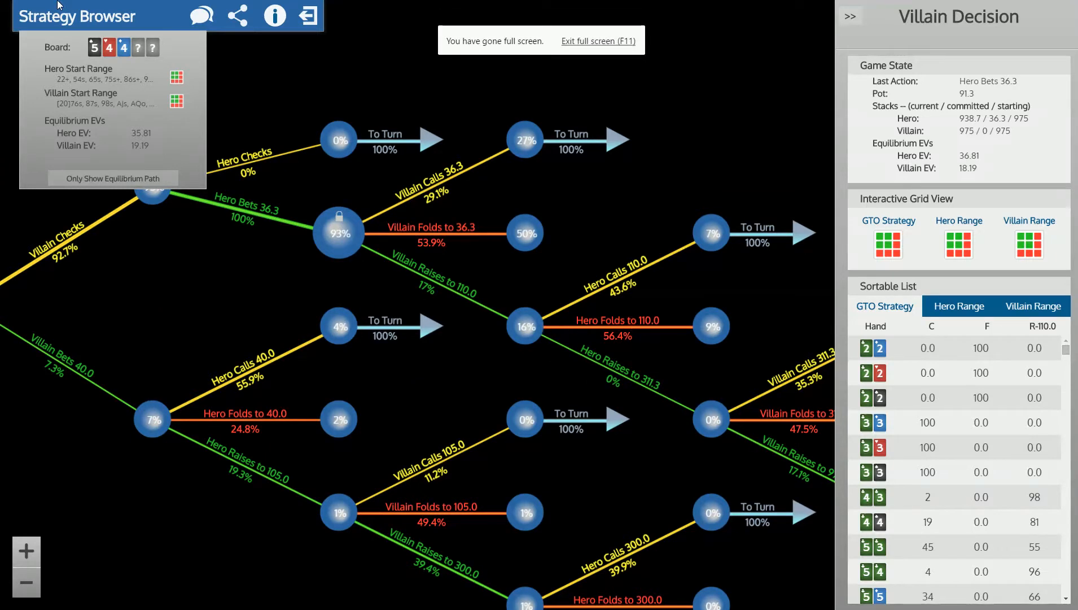